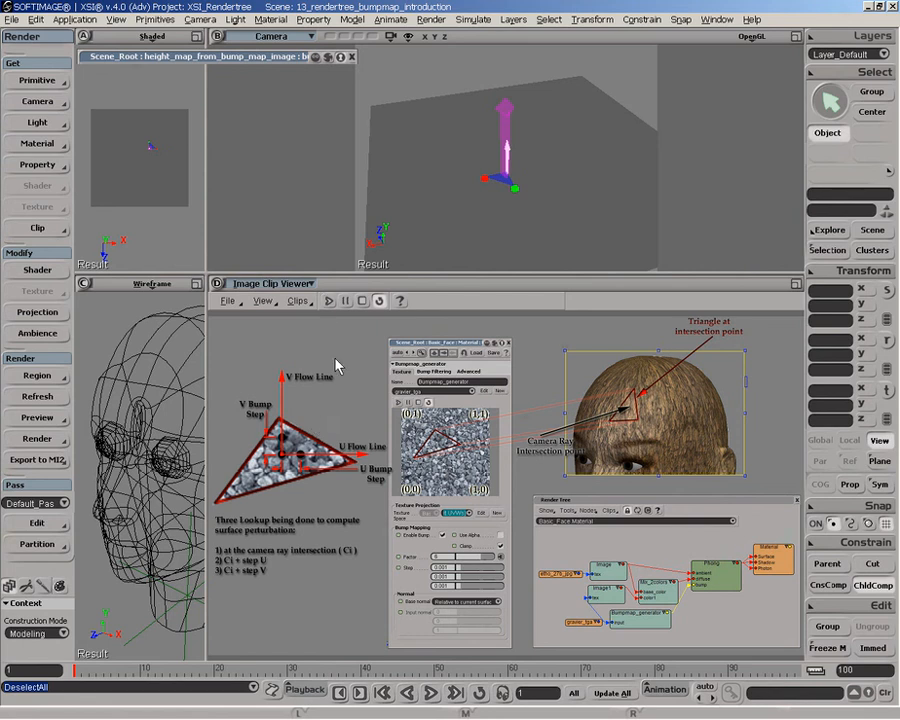
# Expand the collapsed bumpmap_settings property page, then select and deselect the height map grid in the Camera view.
pyautogui.click(232, 58)
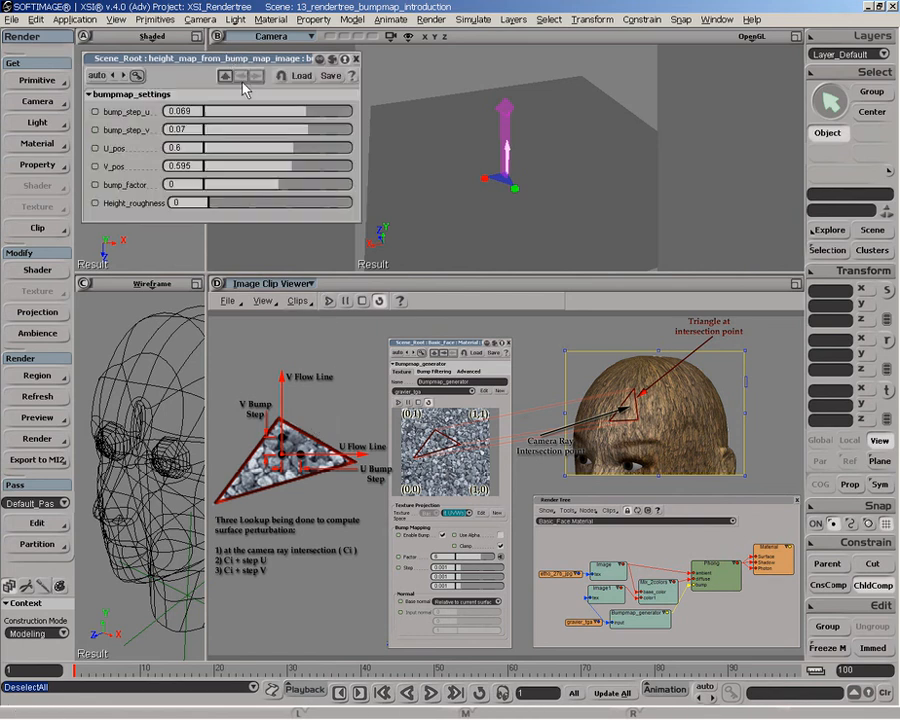
pyautogui.moveTo(232, 58); pyautogui.dragTo(232, 69)
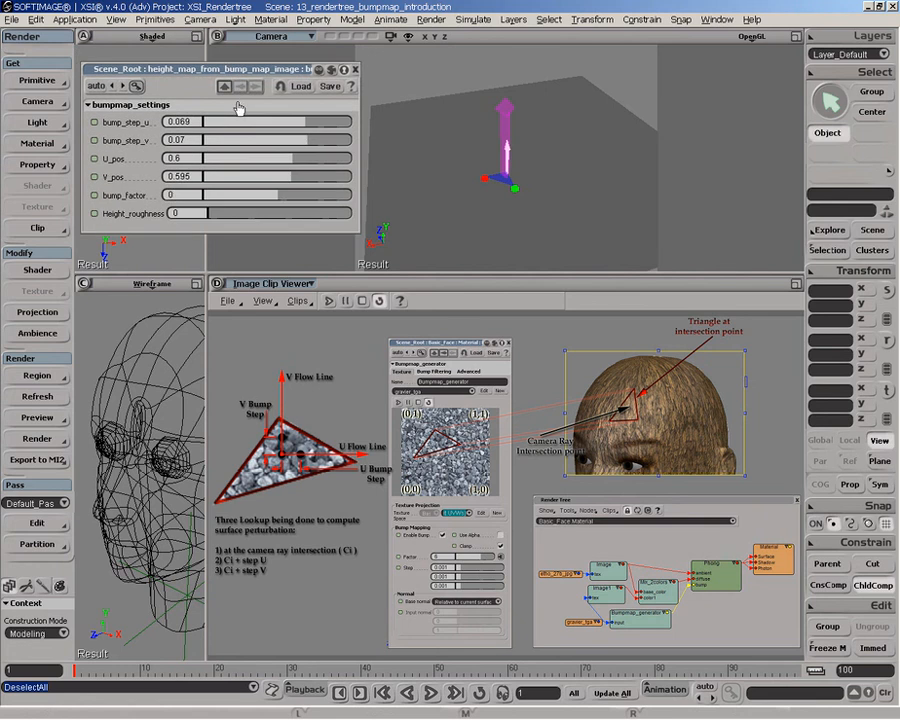
pyautogui.click(601, 93)
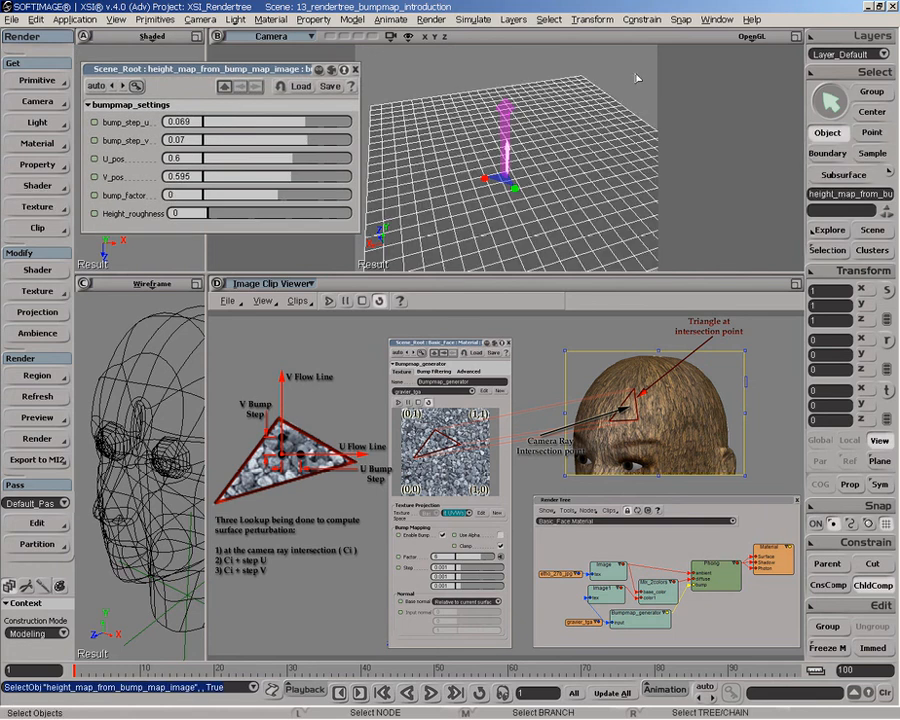
pyautogui.click(447, 56)
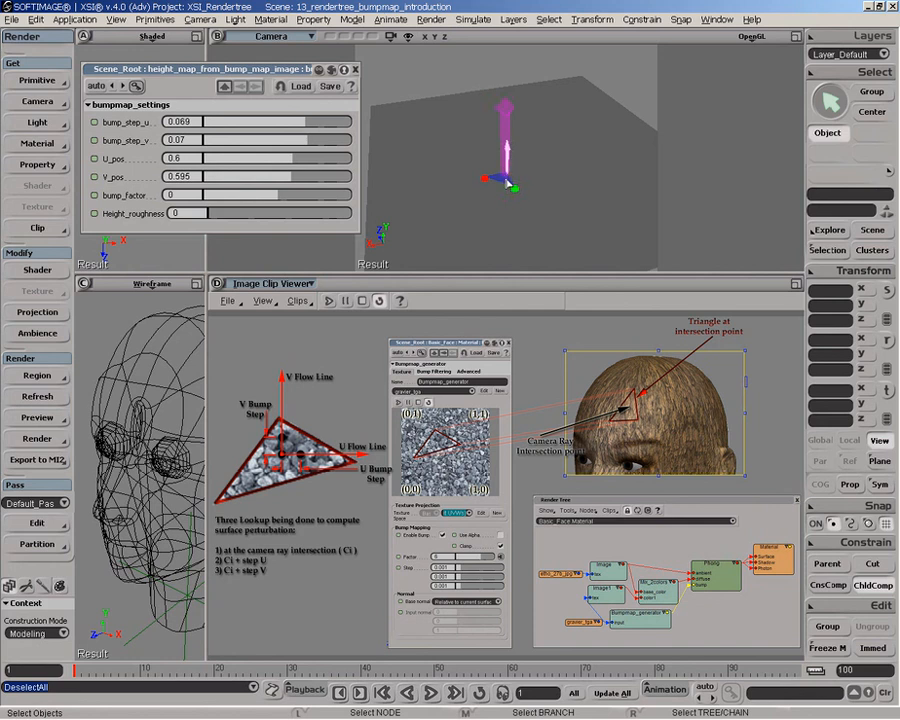
# Set bump_step_u to 0.07 and place the sample point at U_pos 0.567 and V_pos 0.567.
pyautogui.moveTo(352, 126); pyautogui.dragTo(292, 161)
pyautogui.moveTo(292, 176)
pyautogui.mouseDown()
pyautogui.moveTo(320, 179)
pyautogui.moveTo(277, 173)
pyautogui.moveTo(291, 173)
pyautogui.mouseUp()
pyautogui.click(290, 163)
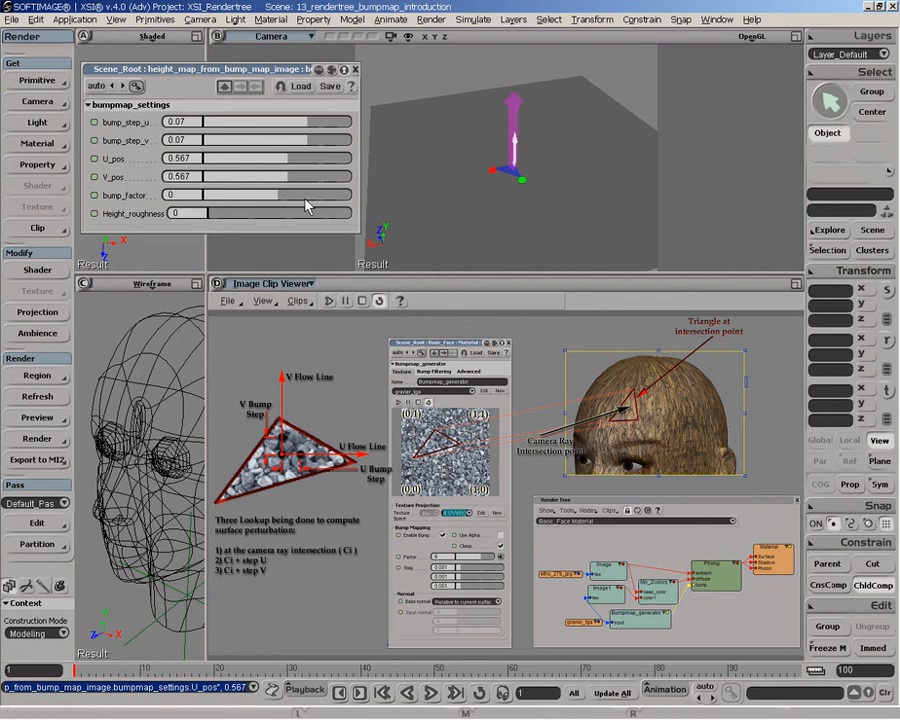
# Raise bump_factor to 1.371 and inspect the tilted normal arrow on the surface up close.
pyautogui.moveTo(278, 200); pyautogui.dragTo(380, 190)
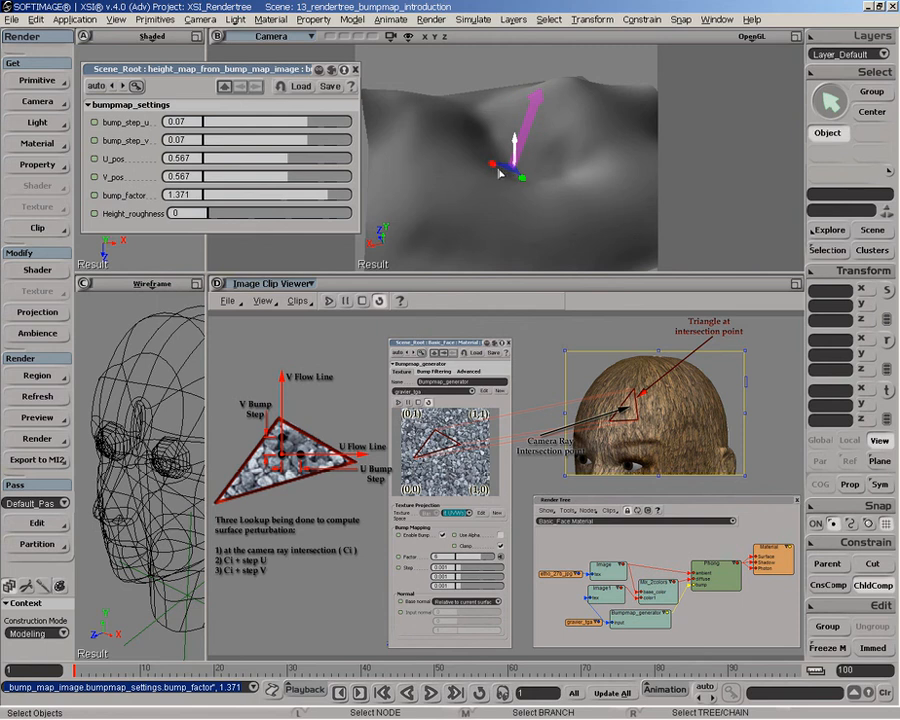
pyautogui.scroll(5, 522, 182)
pyautogui.press('o')
pyautogui.moveTo(532, 226); pyautogui.dragTo(492, 173)
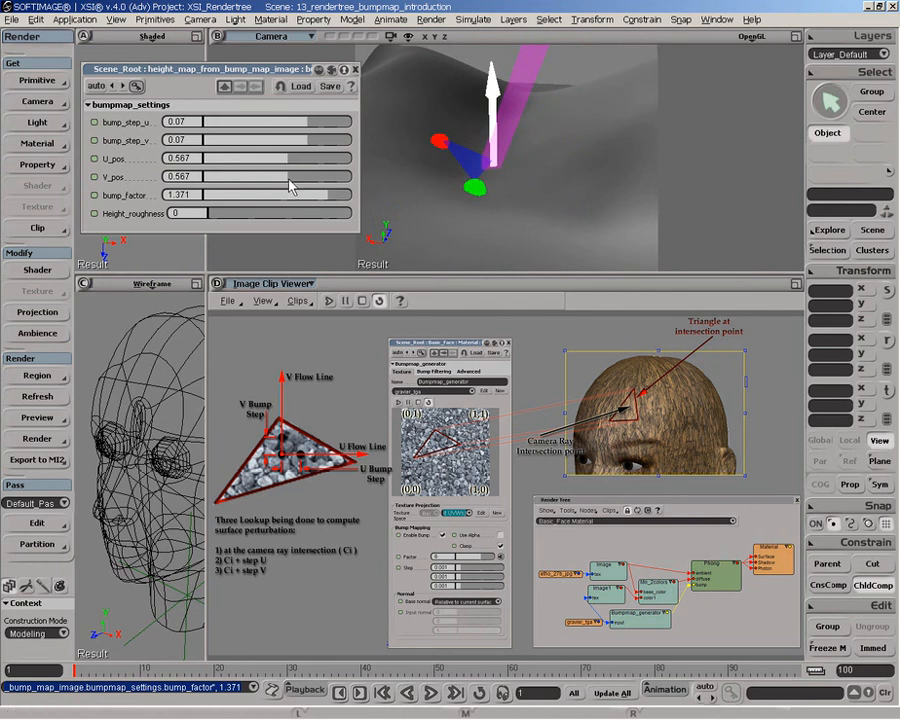
# Invert the bumps by setting bump_factor to -1.676 and inspect the perturbed normal arrow.
pyautogui.moveTo(327, 195)
pyautogui.mouseDown()
pyautogui.moveTo(355, 198)
pyautogui.moveTo(218, 193)
pyautogui.mouseUp()
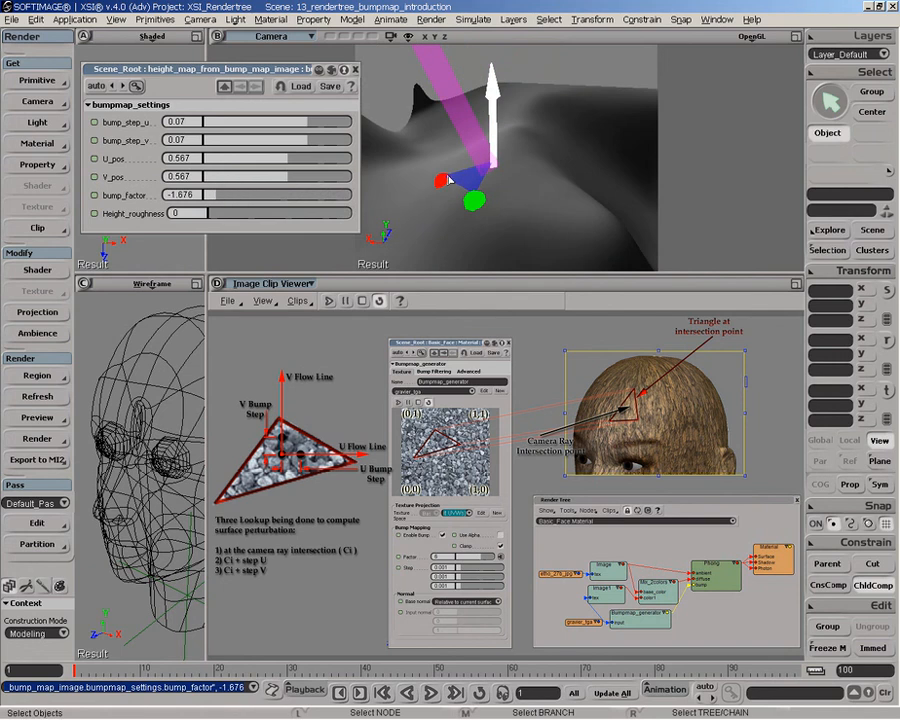
pyautogui.press('z')
pyautogui.moveTo(487, 152); pyautogui.dragTo(528, 236)
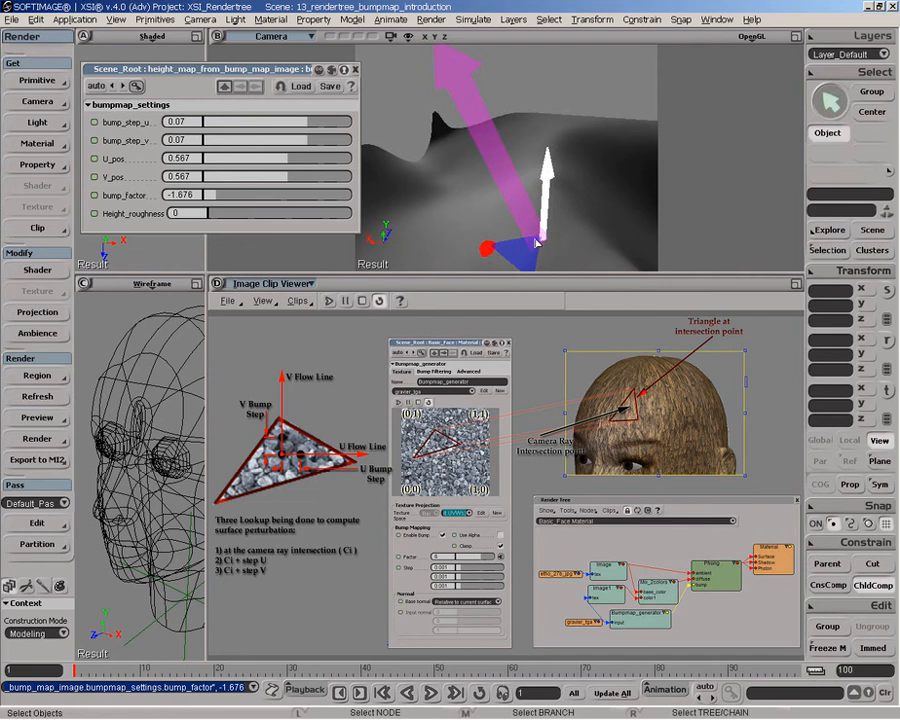
pyautogui.press('z')
pyautogui.moveTo(451, 69); pyautogui.dragTo(476, 76)
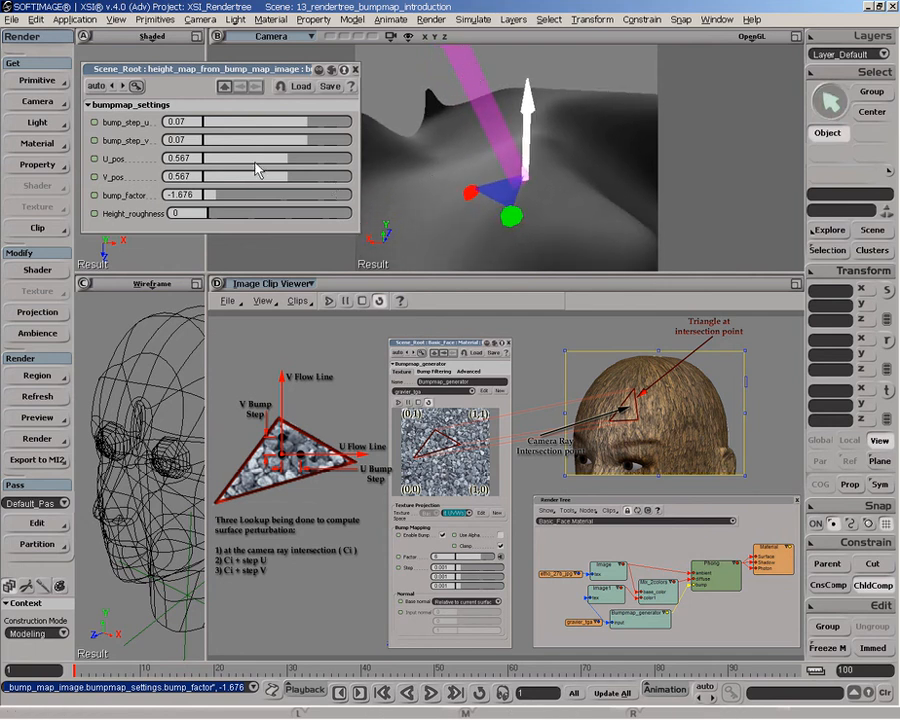
# Shift the sample point along U by setting U_pos to 0.595.
pyautogui.moveTo(283, 160)
pyautogui.mouseDown()
pyautogui.moveTo(305, 165)
pyautogui.moveTo(281, 159)
pyautogui.moveTo(295, 162)
pyautogui.mouseUp()
pyautogui.press('p')
pyautogui.moveTo(496, 237); pyautogui.dragTo(500, 185)
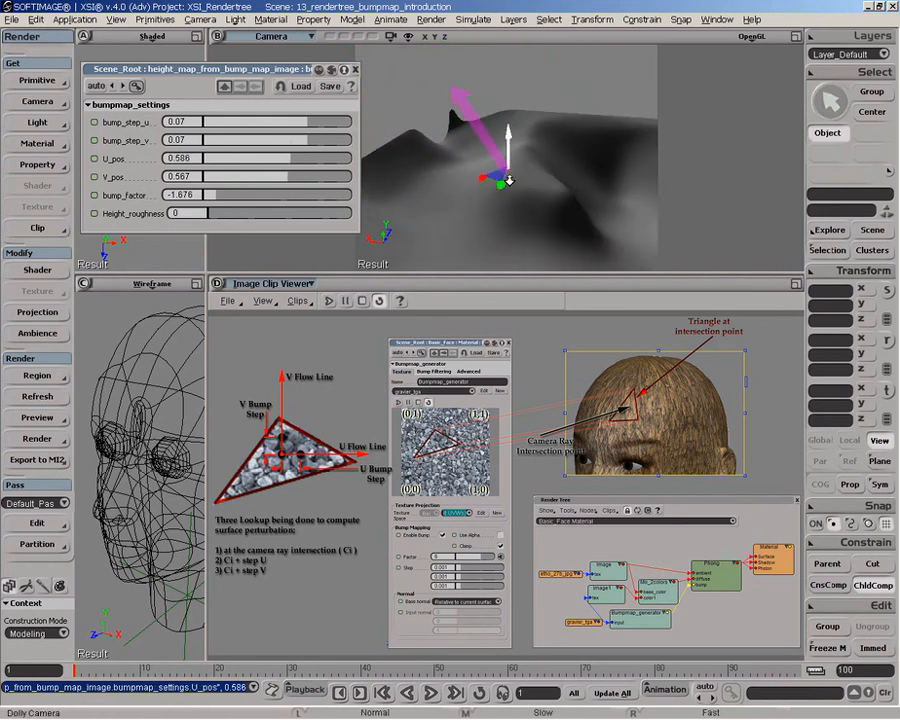
pyautogui.moveTo(288, 161)
pyautogui.mouseDown()
pyautogui.moveTo(304, 164)
pyautogui.moveTo(263, 160)
pyautogui.moveTo(294, 160)
pyautogui.mouseUp()
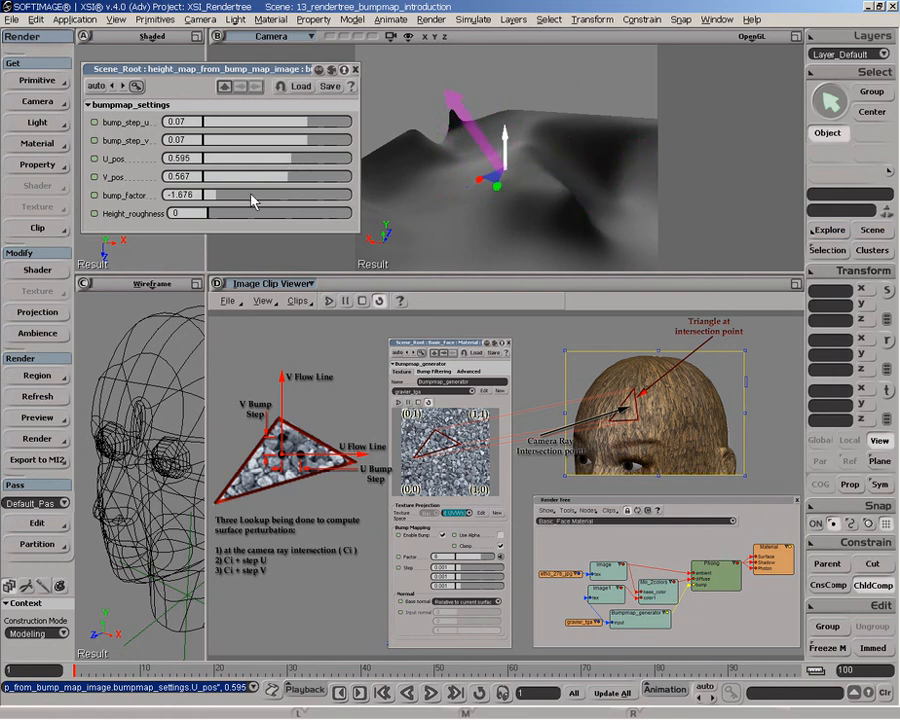
# Set bump_factor to 2 and widen both bump_step_u and bump_step_v to 0.1.
pyautogui.moveTo(215, 197); pyautogui.dragTo(352, 198)
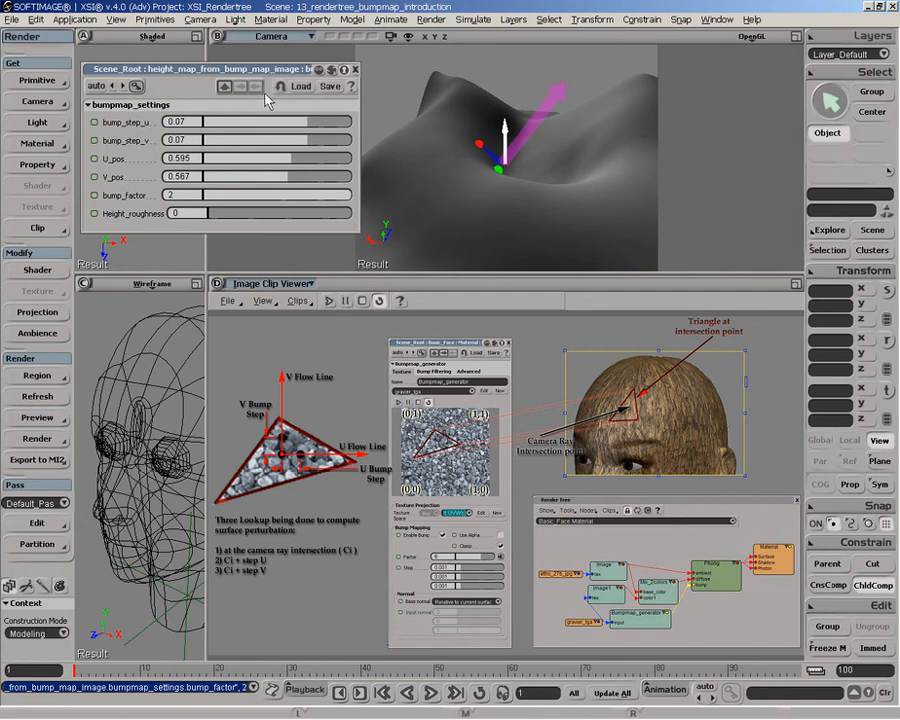
pyautogui.moveTo(366, 124); pyautogui.dragTo(415, 114)
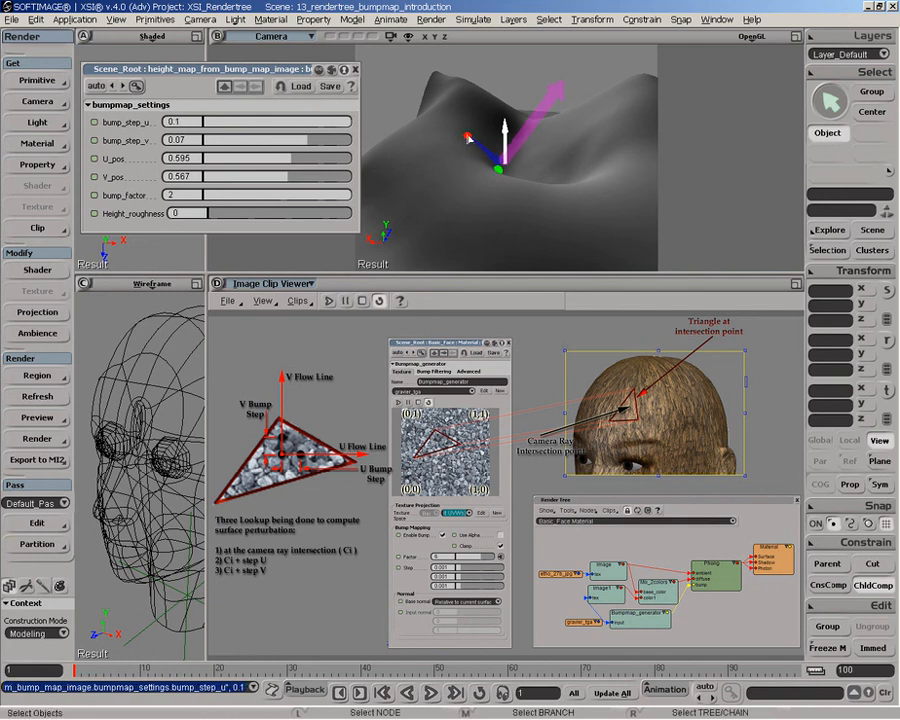
pyautogui.moveTo(345, 141); pyautogui.dragTo(407, 154)
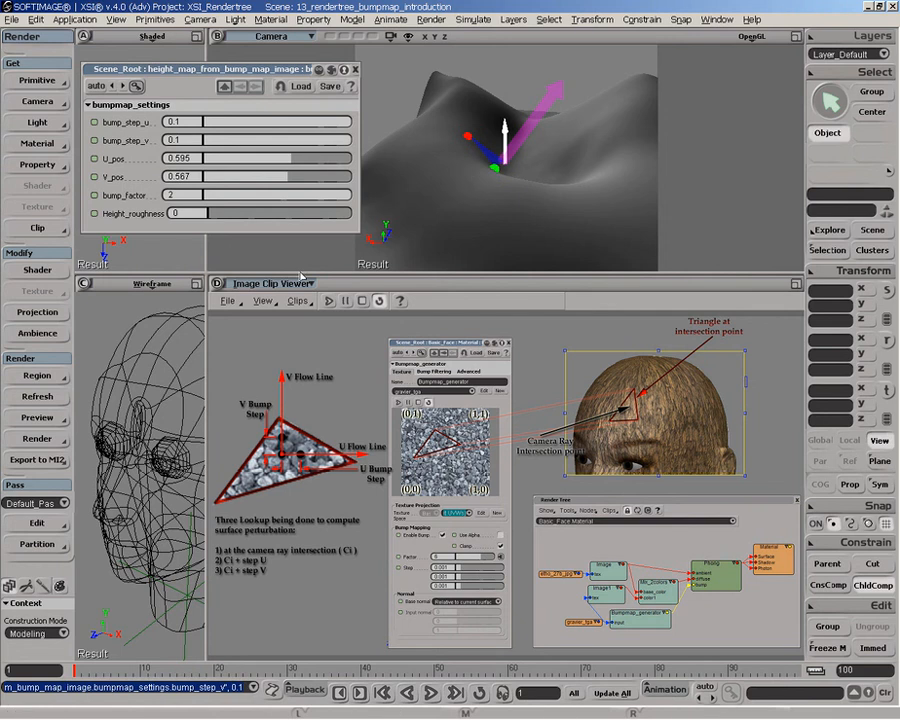
# Flatten the bump displacement by setting bump_factor to 0.
pyautogui.moveTo(340, 202); pyautogui.dragTo(282, 195)
pyautogui.doubleClick(182, 194)
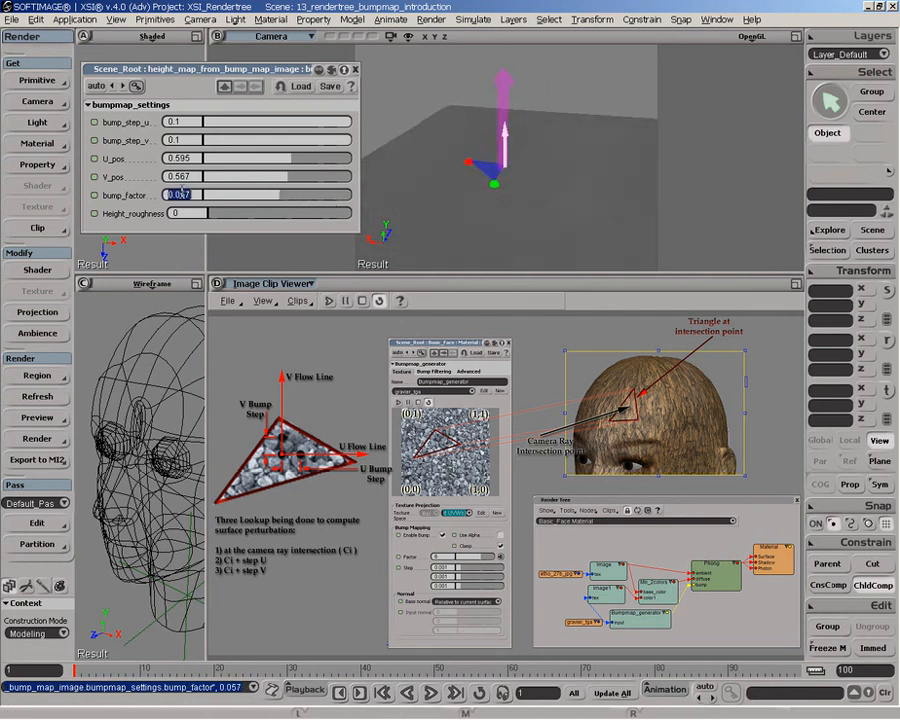
pyautogui.write('0')
pyautogui.press('Return')
# Set Height_roughness to 1 and inspect the sampling triangle on the rough surface up close.
pyautogui.moveTo(217, 220); pyautogui.dragTo(358, 222)
pyautogui.press('o')
pyautogui.moveTo(414, 166); pyautogui.dragTo(494, 186)
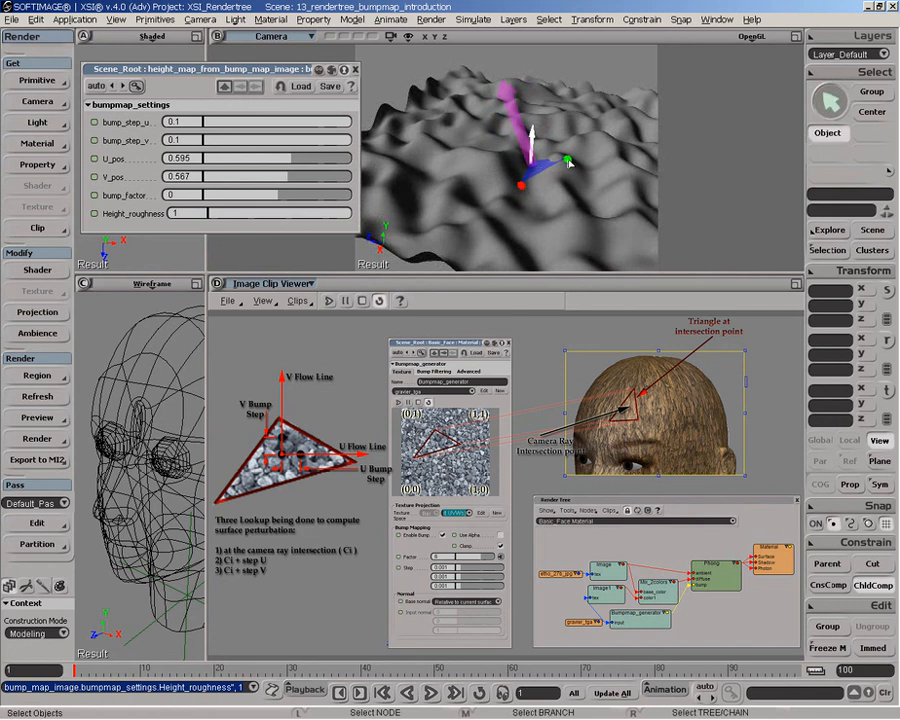
pyautogui.scroll(5, 584, 222)
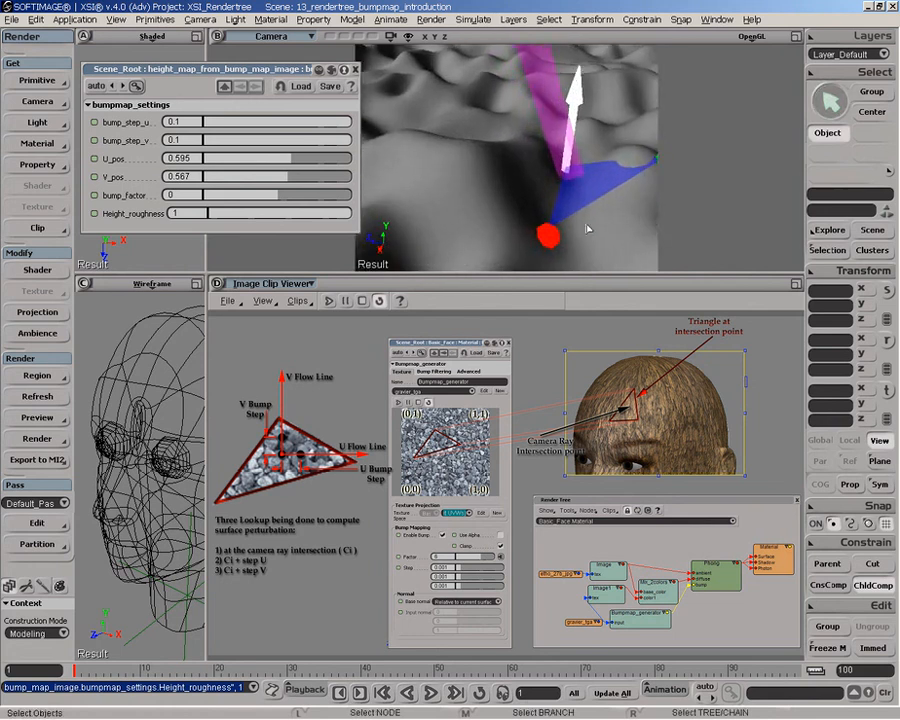
pyautogui.moveTo(598, 210); pyautogui.dragTo(508, 203)
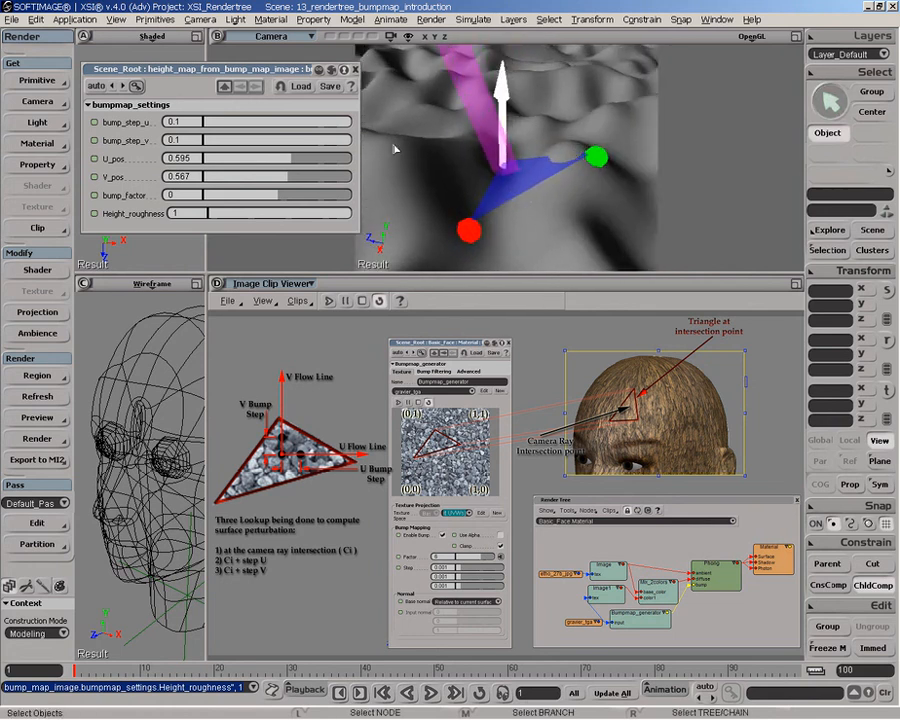
# Shrink the sampling triangle by setting bump_step_u to 0.042 and bump_step_v to 0.04.
pyautogui.moveTo(240, 122); pyautogui.dragTo(265, 138)
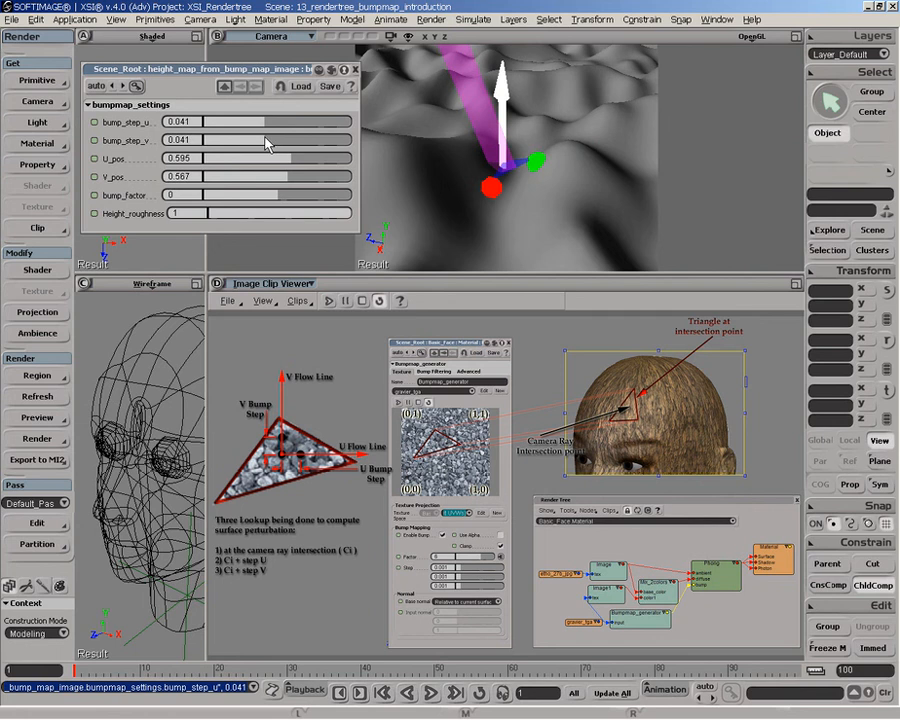
pyautogui.moveTo(265, 143)
pyautogui.mouseDown()
pyautogui.moveTo(373, 151)
pyautogui.moveTo(331, 137)
pyautogui.moveTo(268, 136)
pyautogui.mouseUp()
pyautogui.moveTo(262, 139)
pyautogui.mouseDown()
pyautogui.moveTo(276, 123)
pyautogui.moveTo(269, 128)
pyautogui.mouseUp()
pyautogui.press('z')
pyautogui.moveTo(524, 150); pyautogui.dragTo(545, 167)
pyautogui.press('p')
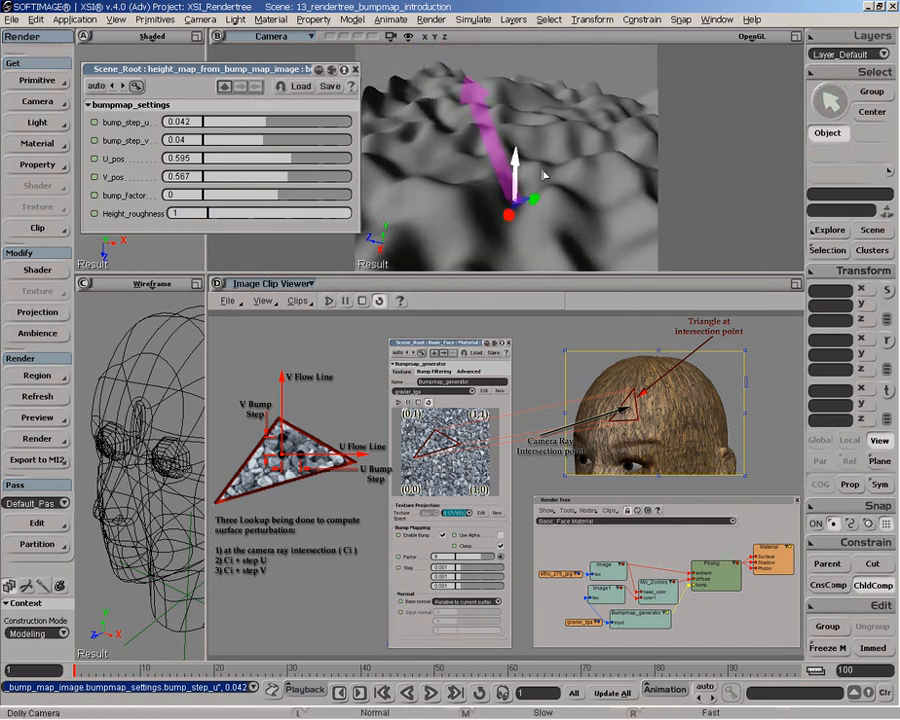
# Move the sample point to U_pos 0.538 and raise bump_factor to 1.829 on the rough surface.
pyautogui.moveTo(290, 163)
pyautogui.mouseDown()
pyautogui.moveTo(317, 161)
pyautogui.moveTo(289, 159)
pyautogui.moveTo(284, 188)
pyautogui.moveTo(254, 176)
pyautogui.moveTo(302, 177)
pyautogui.moveTo(274, 174)
pyautogui.moveTo(293, 172)
pyautogui.mouseUp()
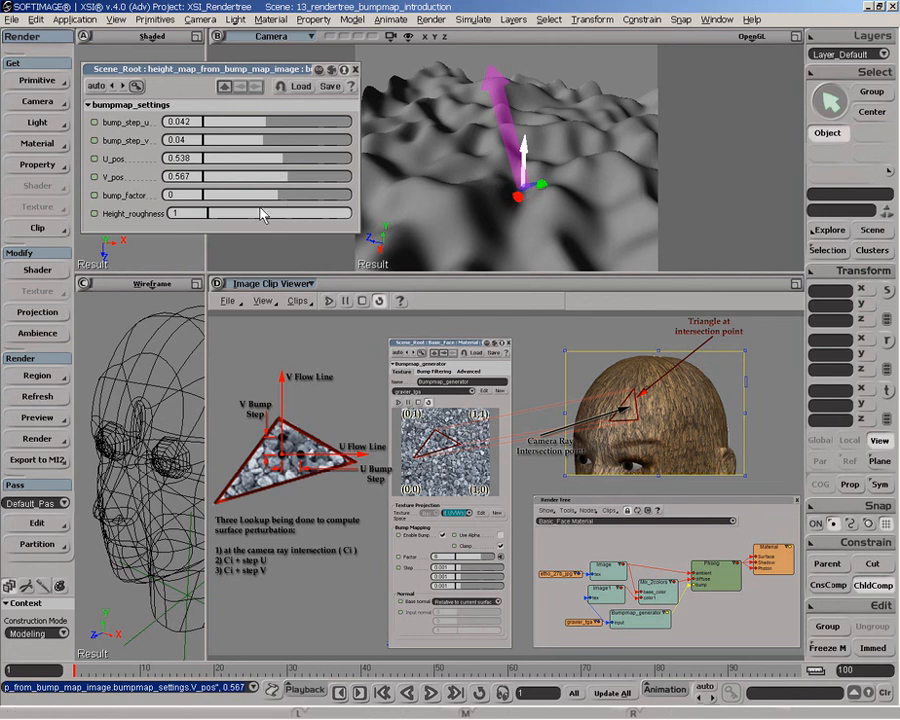
pyautogui.moveTo(274, 201); pyautogui.dragTo(348, 200)
pyautogui.press('p')
pyautogui.moveTo(541, 228); pyautogui.dragTo(474, 160)
pyautogui.press('o')
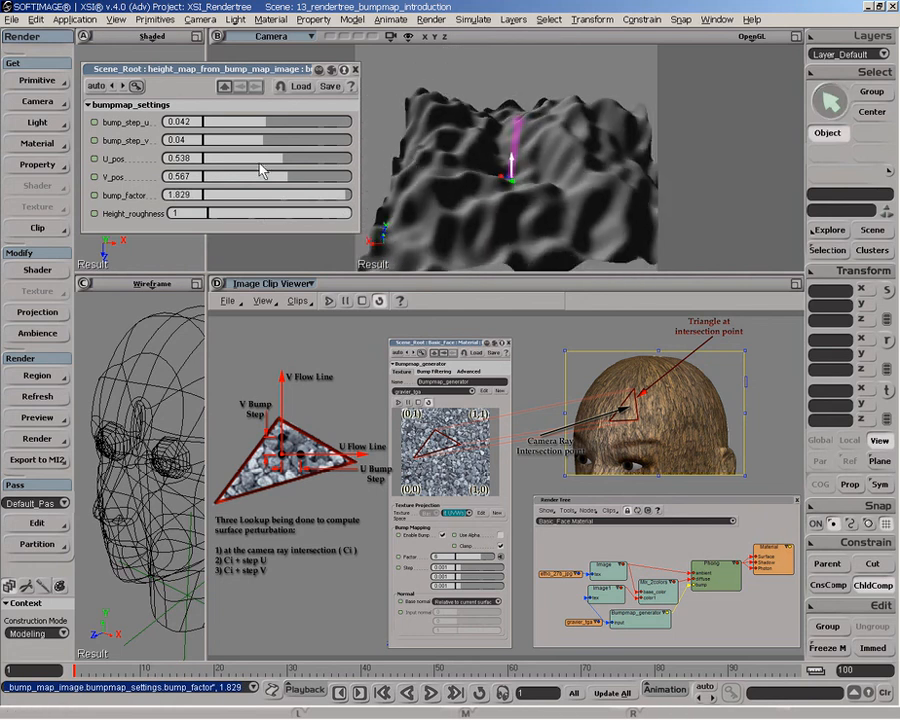
# Set both bump steps to 0.1 and move the sample point to U_pos 0.529 and V_pos 0.524.
pyautogui.moveTo(284, 160)
pyautogui.mouseDown()
pyautogui.moveTo(322, 160)
pyautogui.moveTo(258, 157)
pyautogui.moveTo(306, 180)
pyautogui.moveTo(284, 172)
pyautogui.mouseUp()
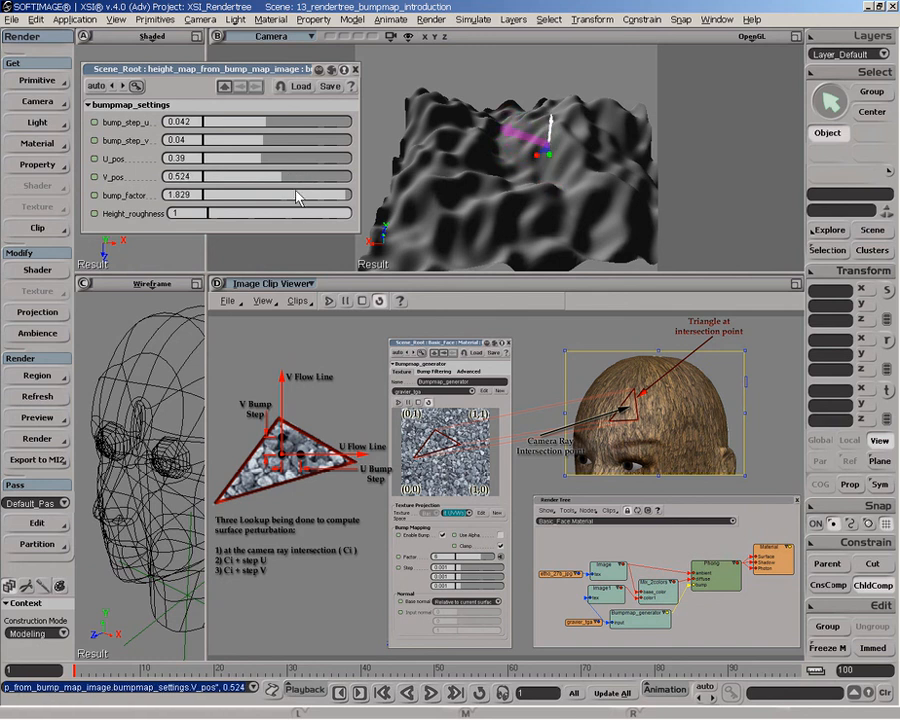
pyautogui.moveTo(268, 124); pyautogui.dragTo(362, 125)
pyautogui.moveTo(290, 141); pyautogui.dragTo(382, 150)
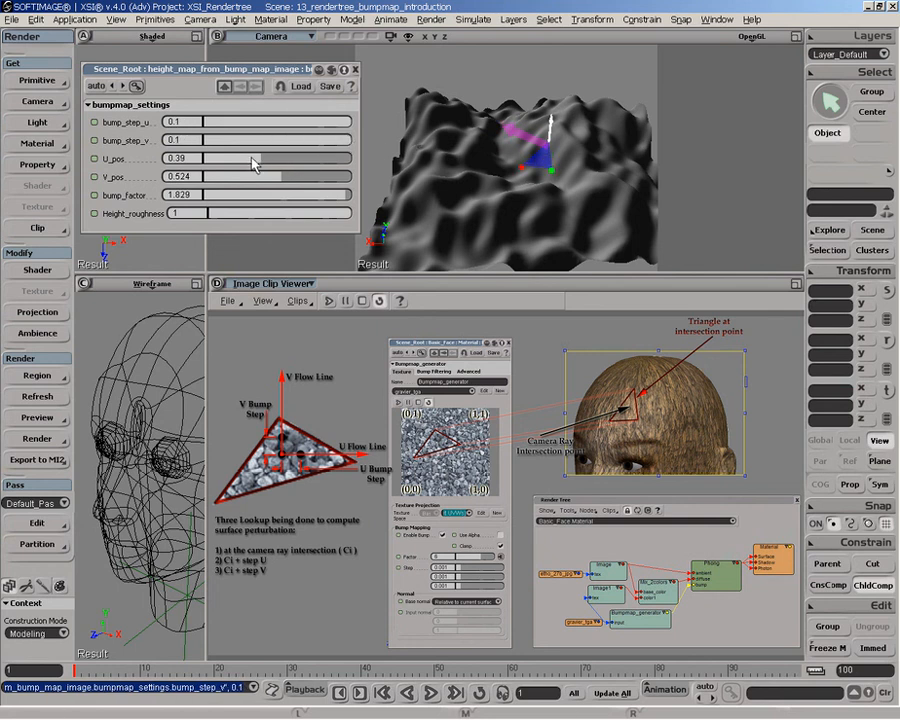
pyautogui.moveTo(257, 163); pyautogui.dragTo(286, 164)
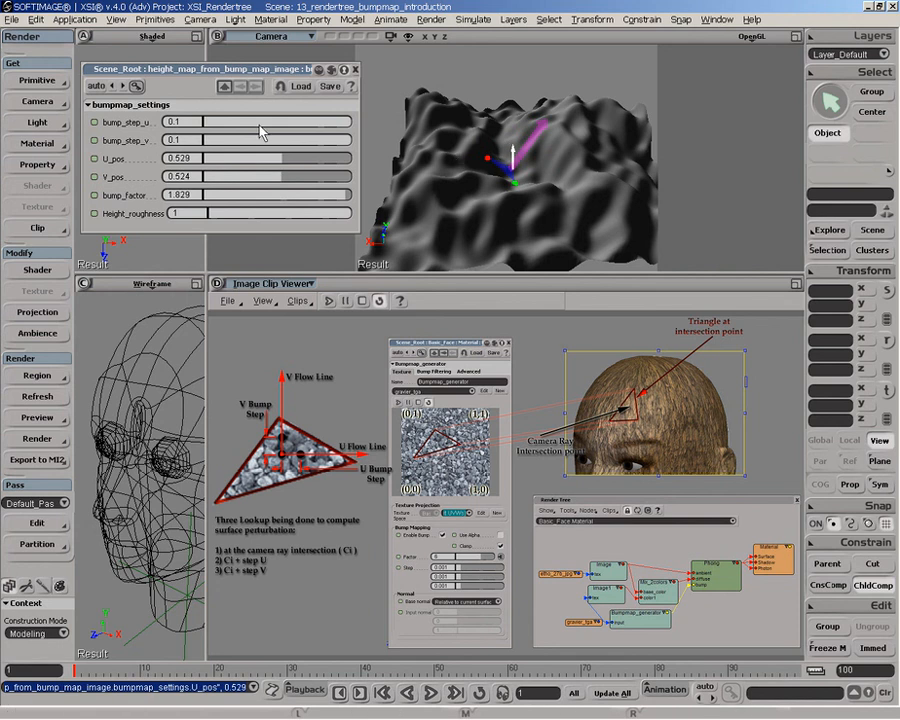
# Reduce both bump steps to 0.038 and slide the sample point to U_pos 0.519 and V_pos 0.533.
pyautogui.moveTo(267, 121); pyautogui.dragTo(259, 122)
pyautogui.moveTo(256, 140); pyautogui.dragTo(257, 141)
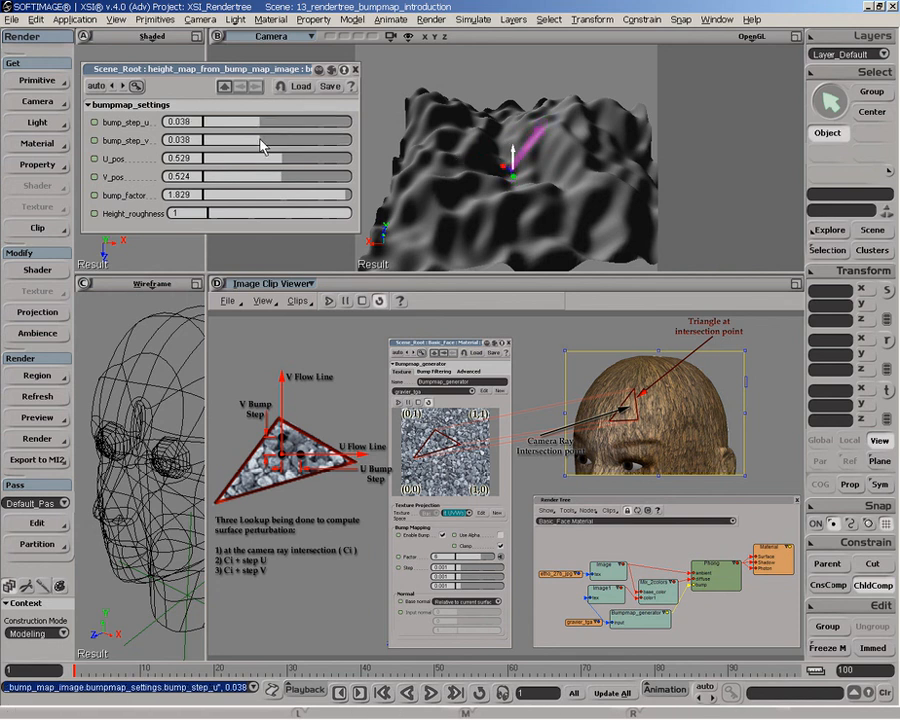
pyautogui.moveTo(286, 166); pyautogui.dragTo(305, 167)
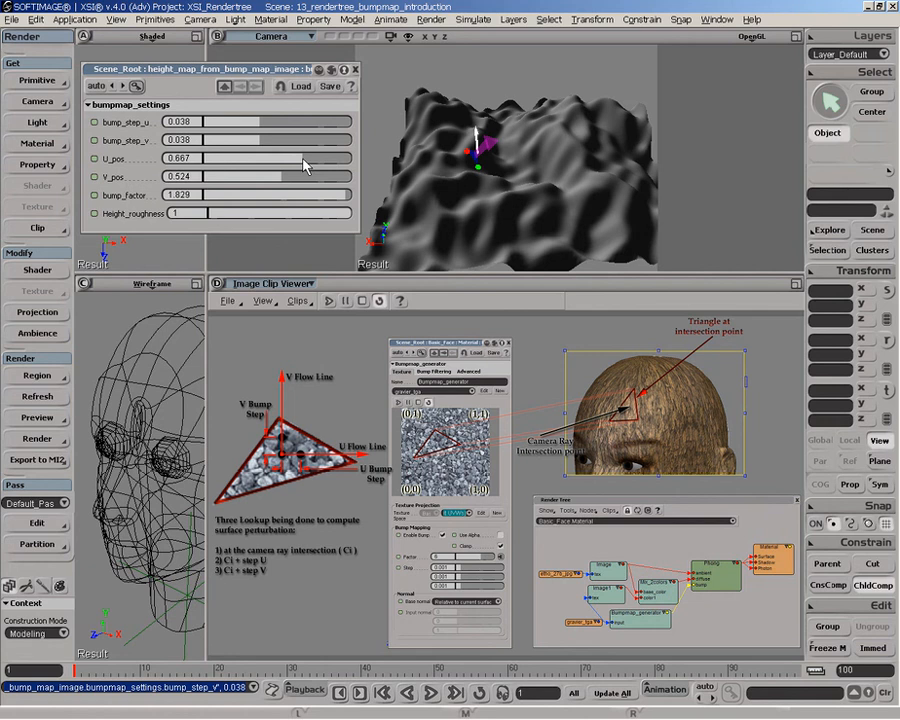
pyautogui.moveTo(305, 167); pyautogui.dragTo(283, 167)
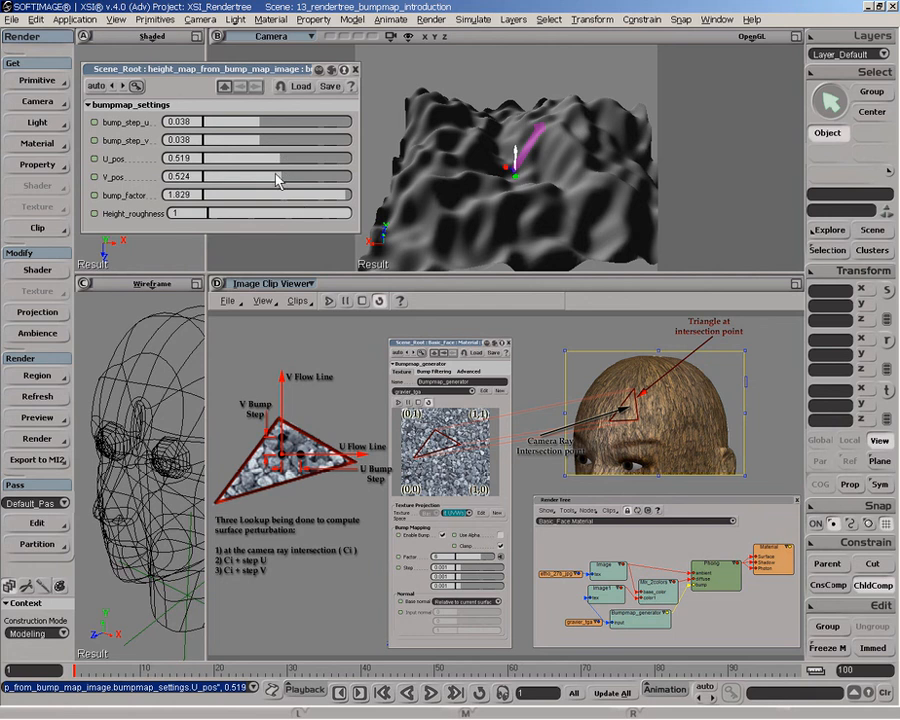
pyautogui.moveTo(279, 175); pyautogui.dragTo(282, 175)
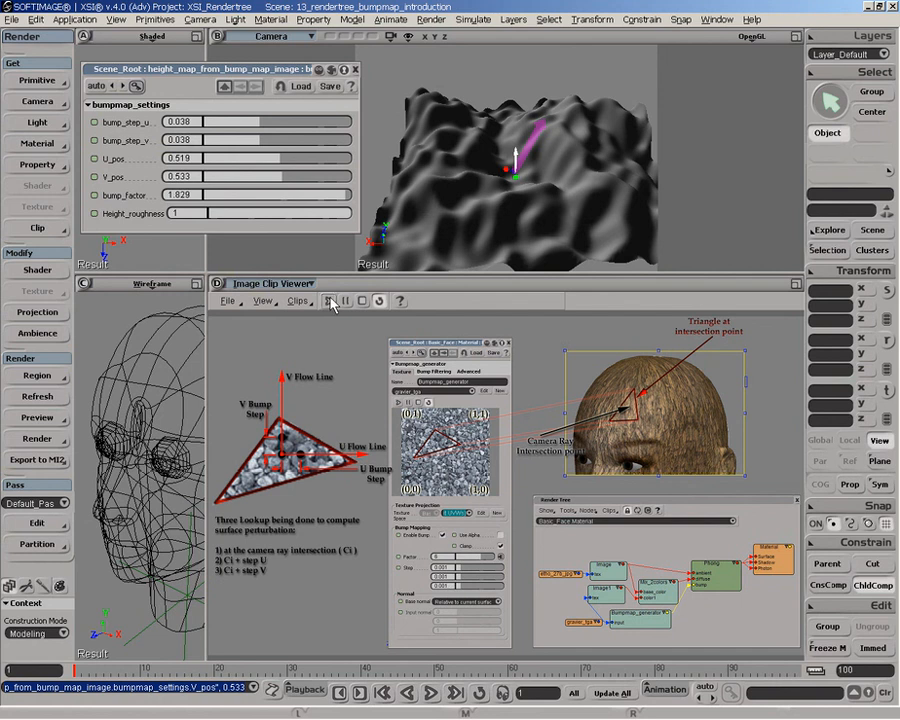
pyautogui.moveTo(247, 70); pyautogui.dragTo(251, 66)
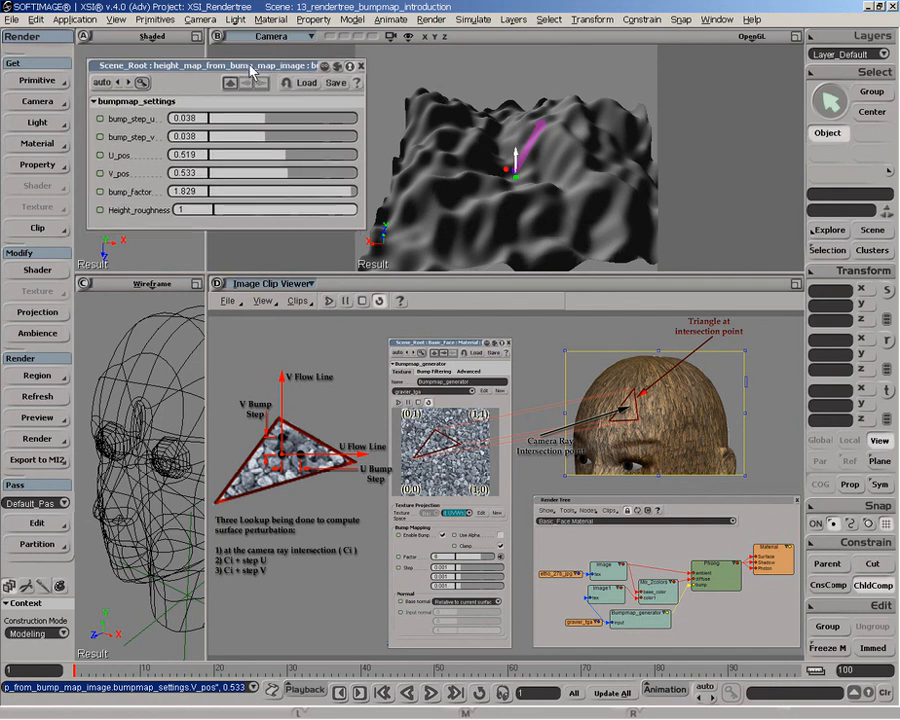